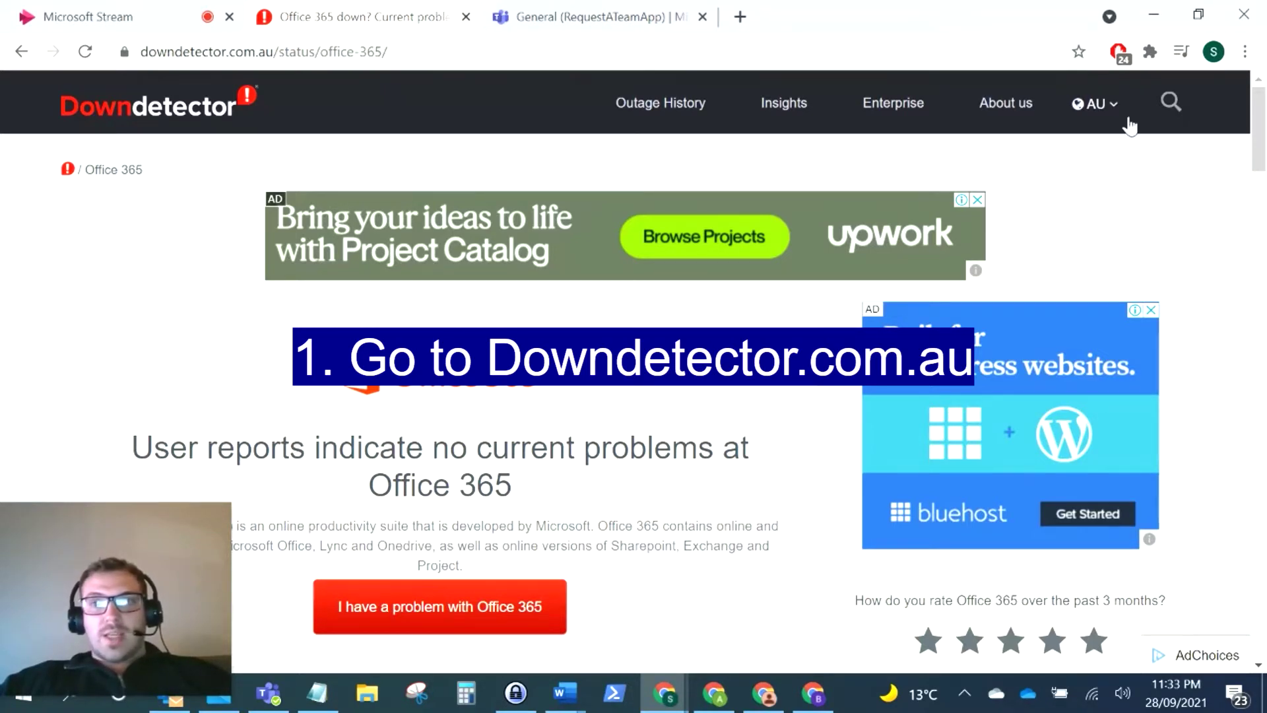
# - Review Downdetector's Office 365 status page, including the country list, 24-hour outage chart, most reported problems and resolved issues
pyautogui.click(1093, 104)
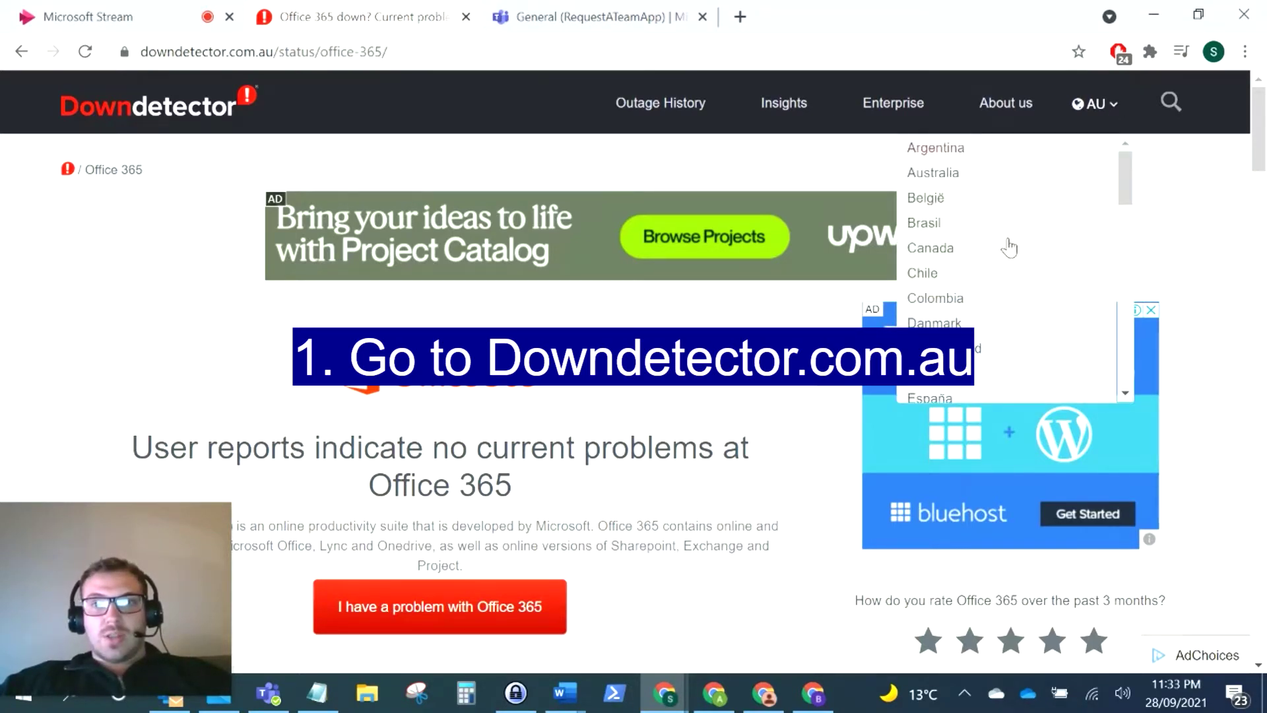
pyautogui.click(1192, 162)
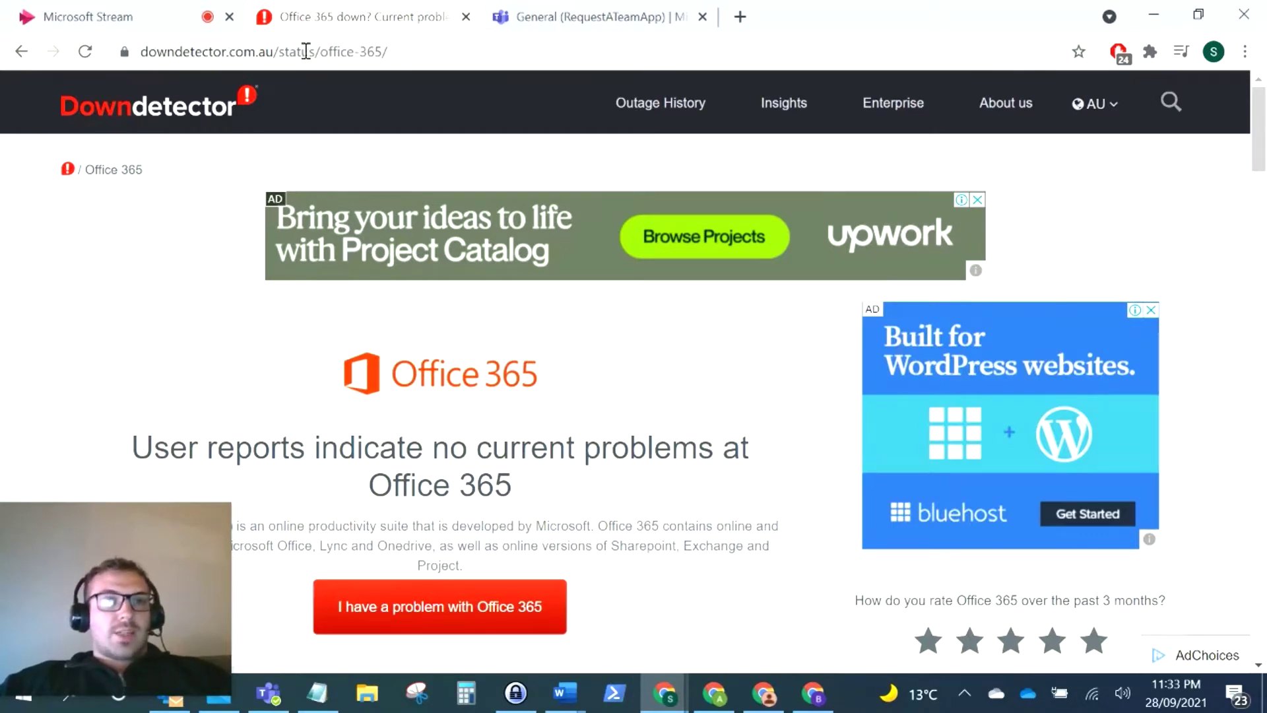
pyautogui.scroll(-6, 331, 316)
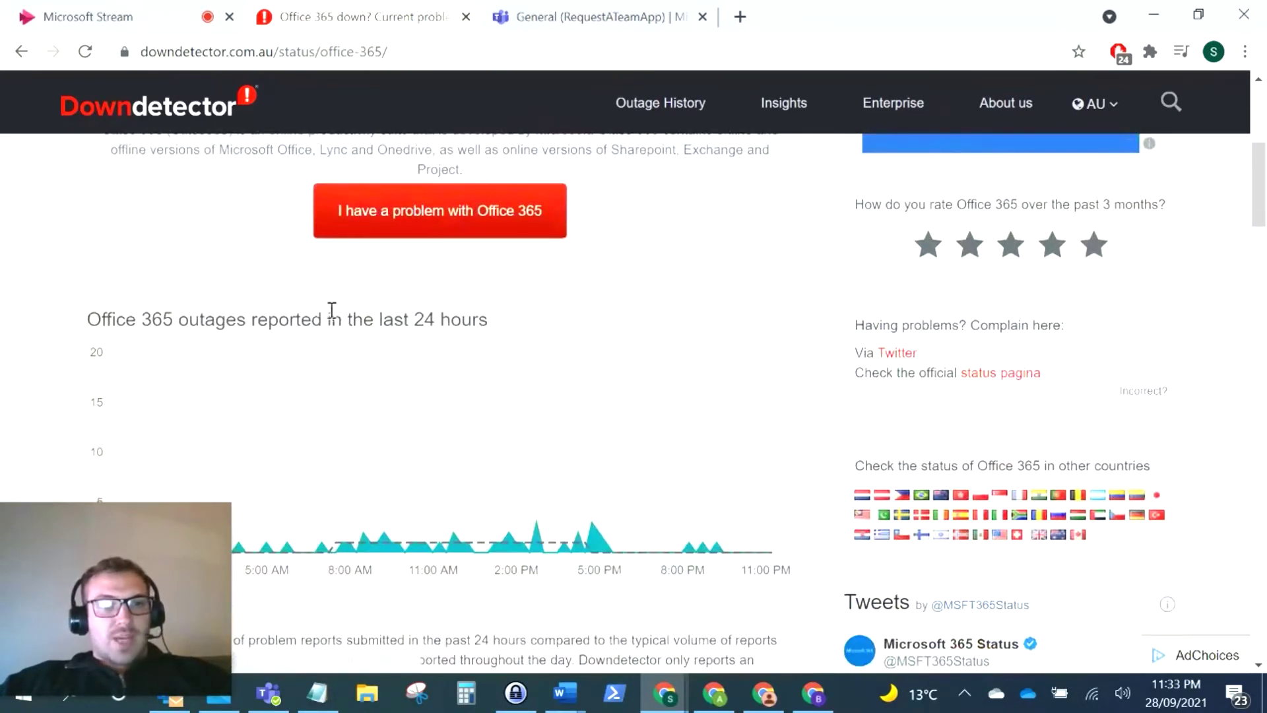
pyautogui.scroll(-2, 294, 317)
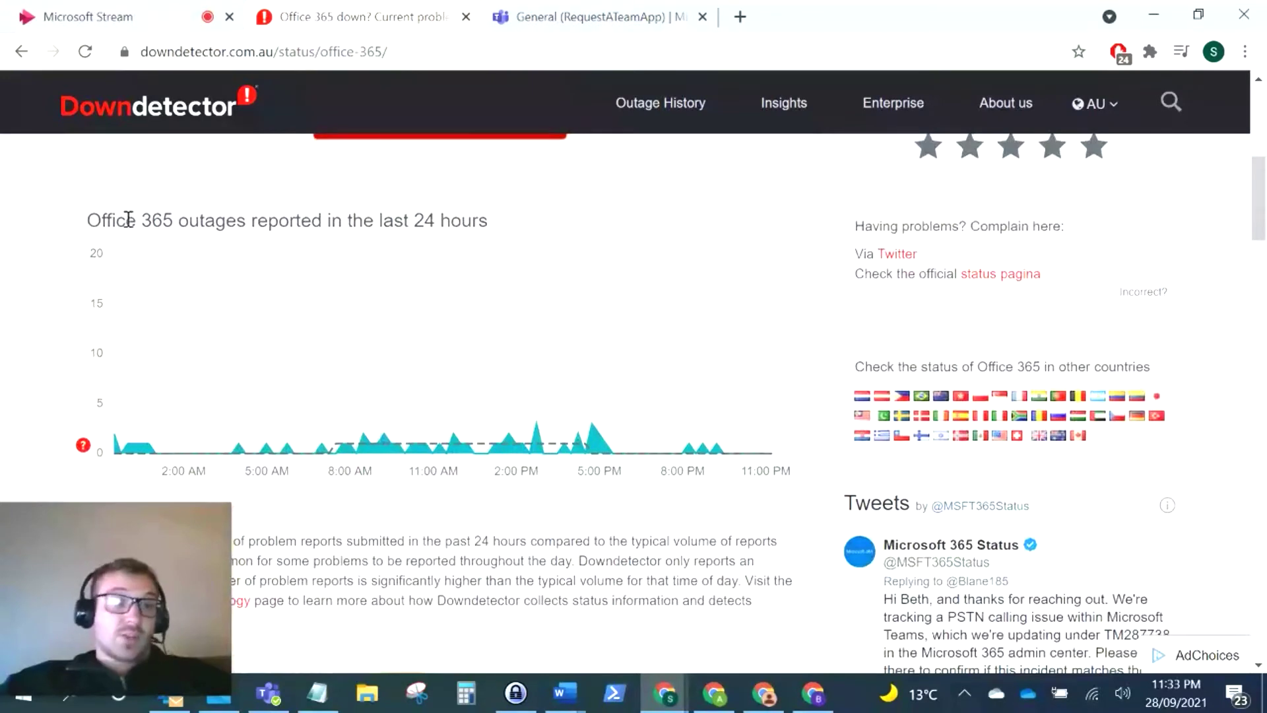
pyautogui.scroll(-2, 449, 370)
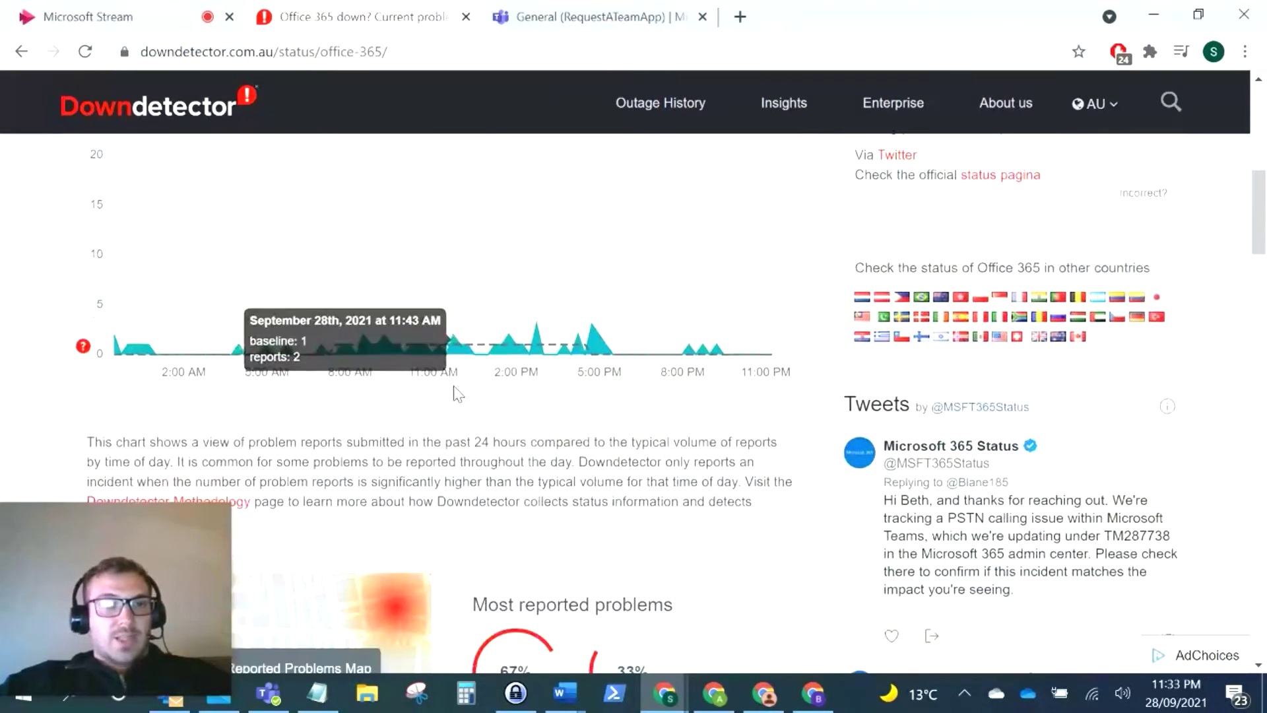
pyautogui.scroll(-8, 454, 390)
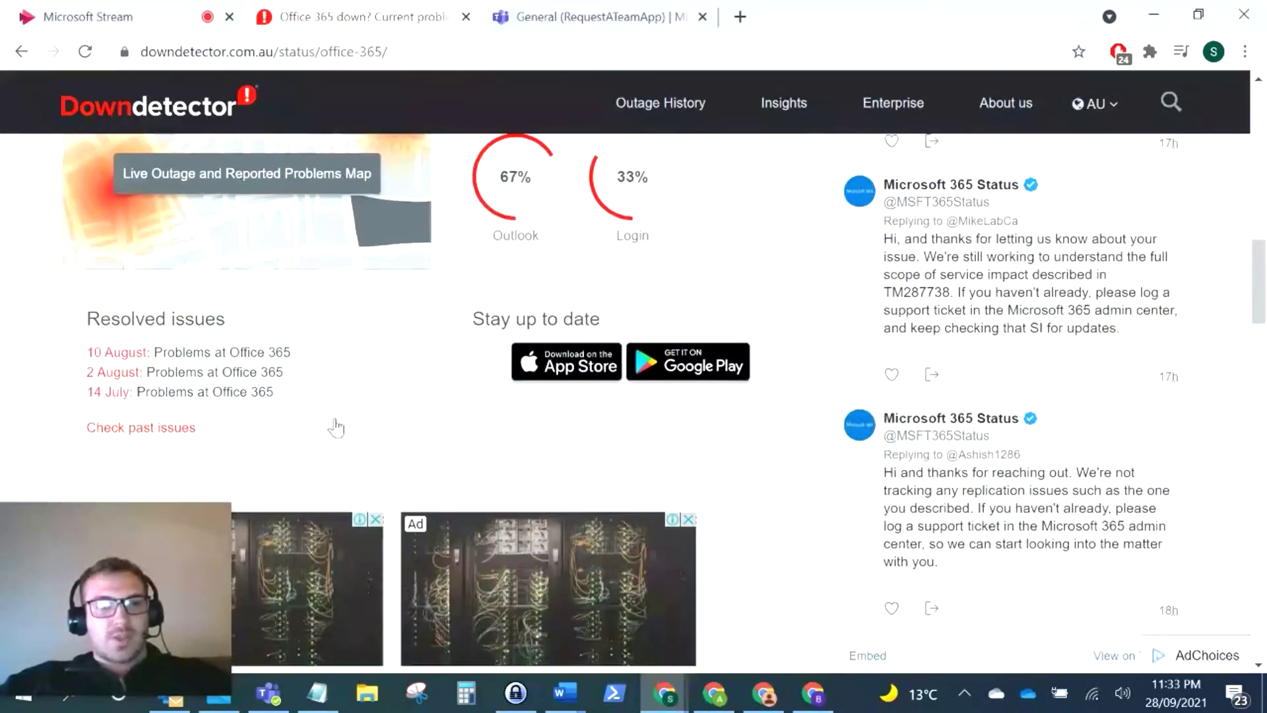
pyautogui.scroll(-5, 336, 428)
pyautogui.scroll(12, 339, 417)
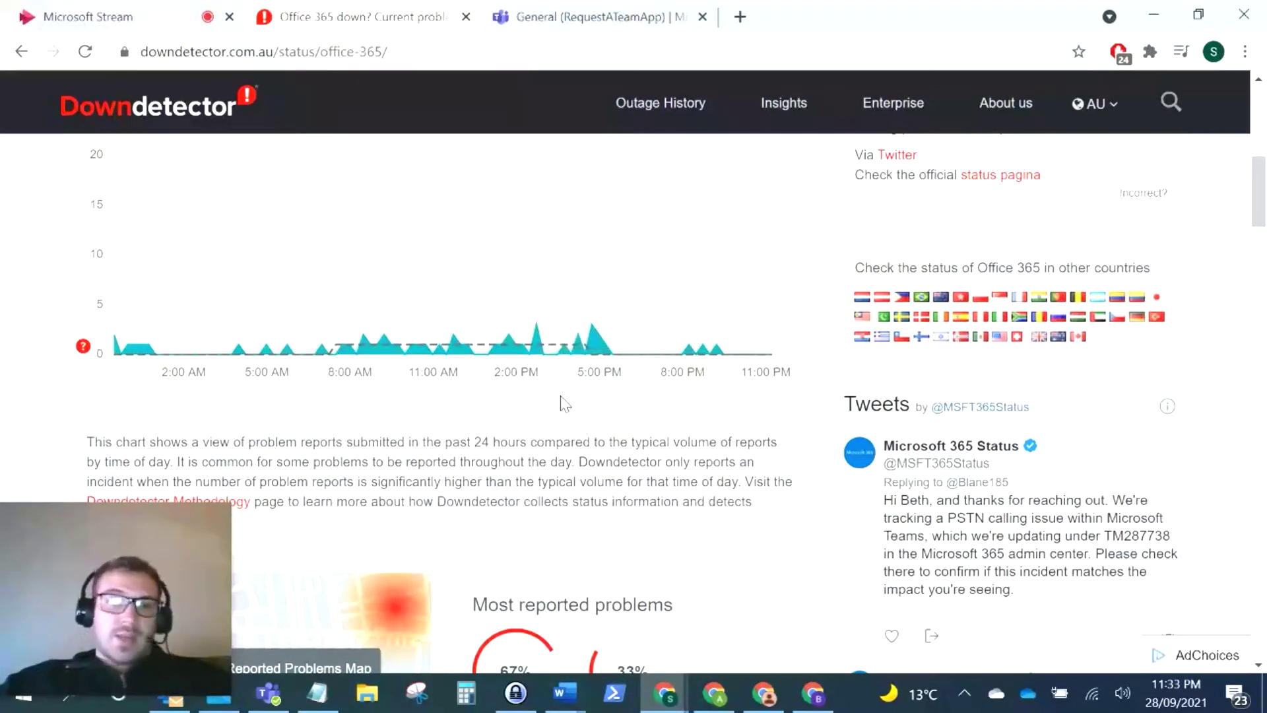
pyautogui.scroll(5, 564, 402)
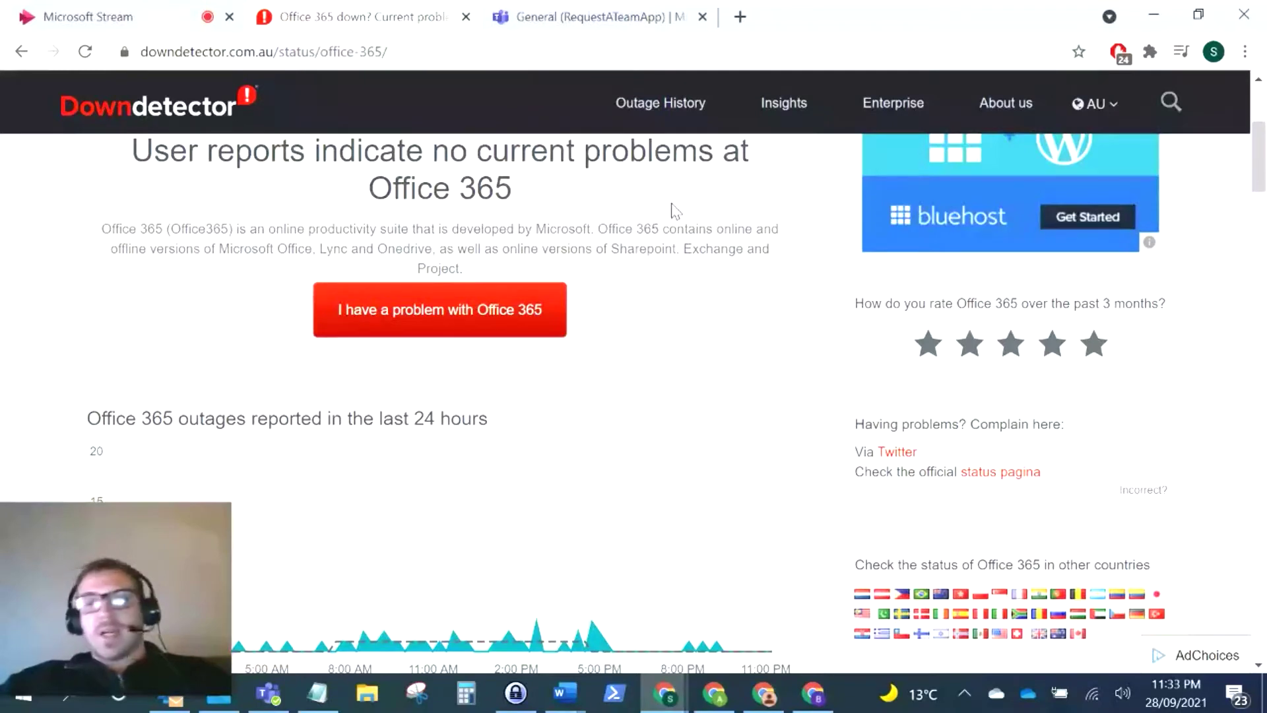
# - Switch to Microsoft Teams in the browser and download its diagnostic log files
pyautogui.click(622, 23)
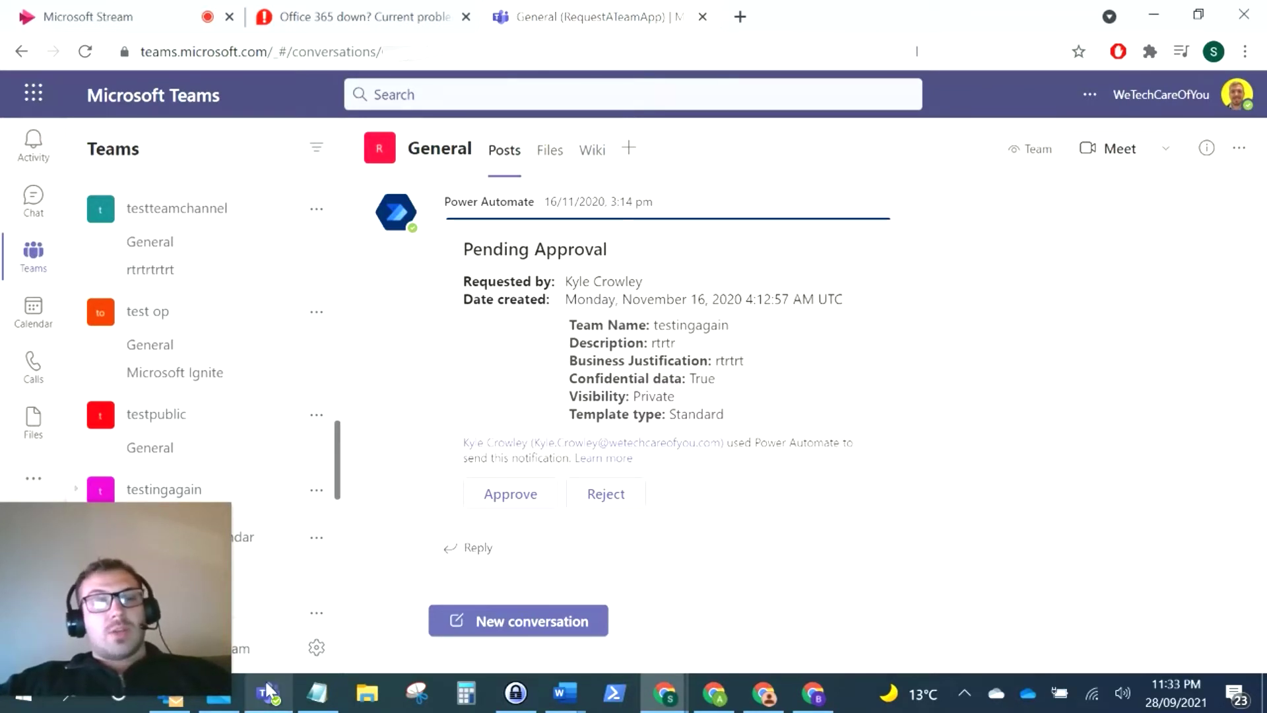
pyautogui.moveTo(268, 693)
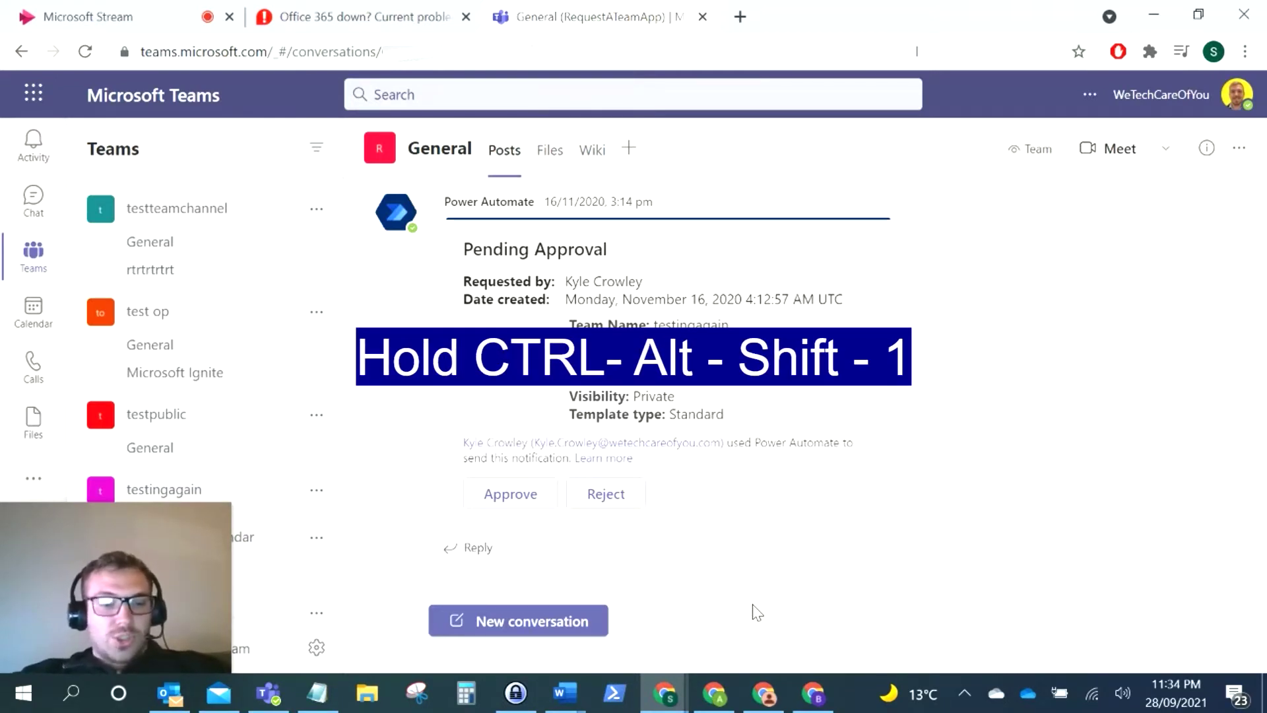
pyautogui.hotkey('ctrl', 'alt', 'shift', '1')
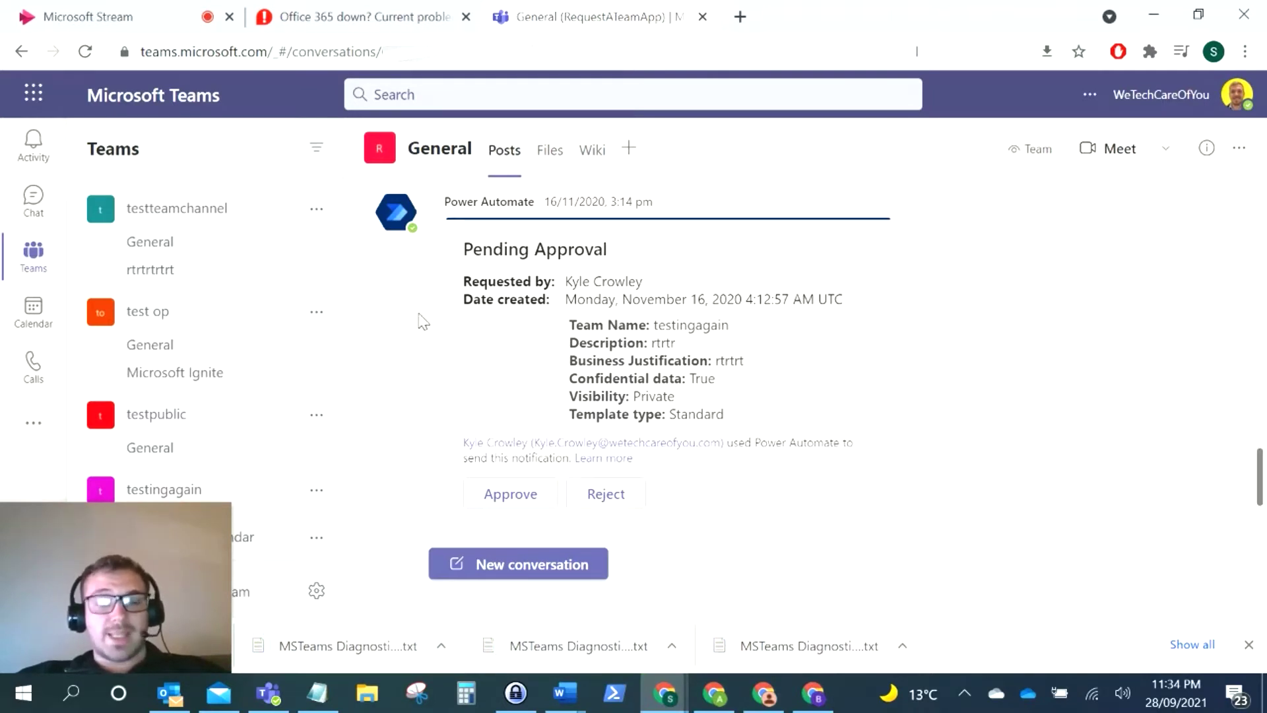
# - Switch to the Teams desktop app and check the application options in its general settings, then close the settings
pyautogui.click(271, 693)
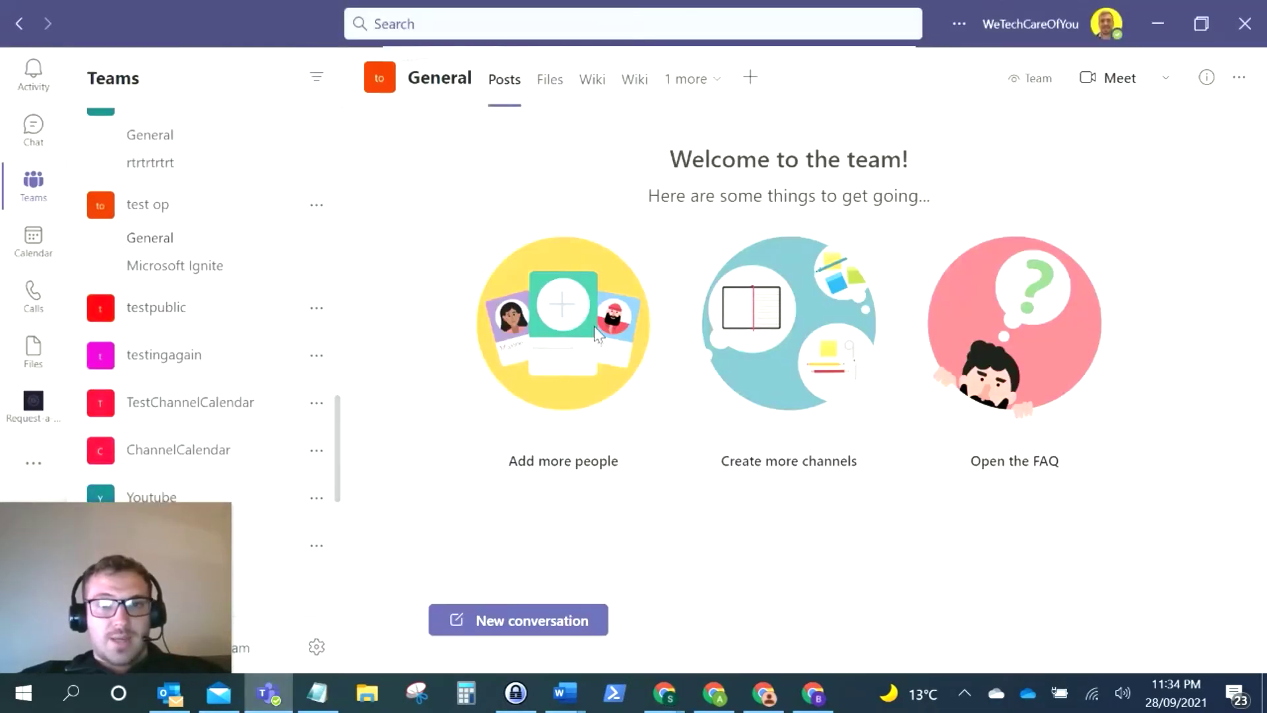
pyautogui.click(957, 30)
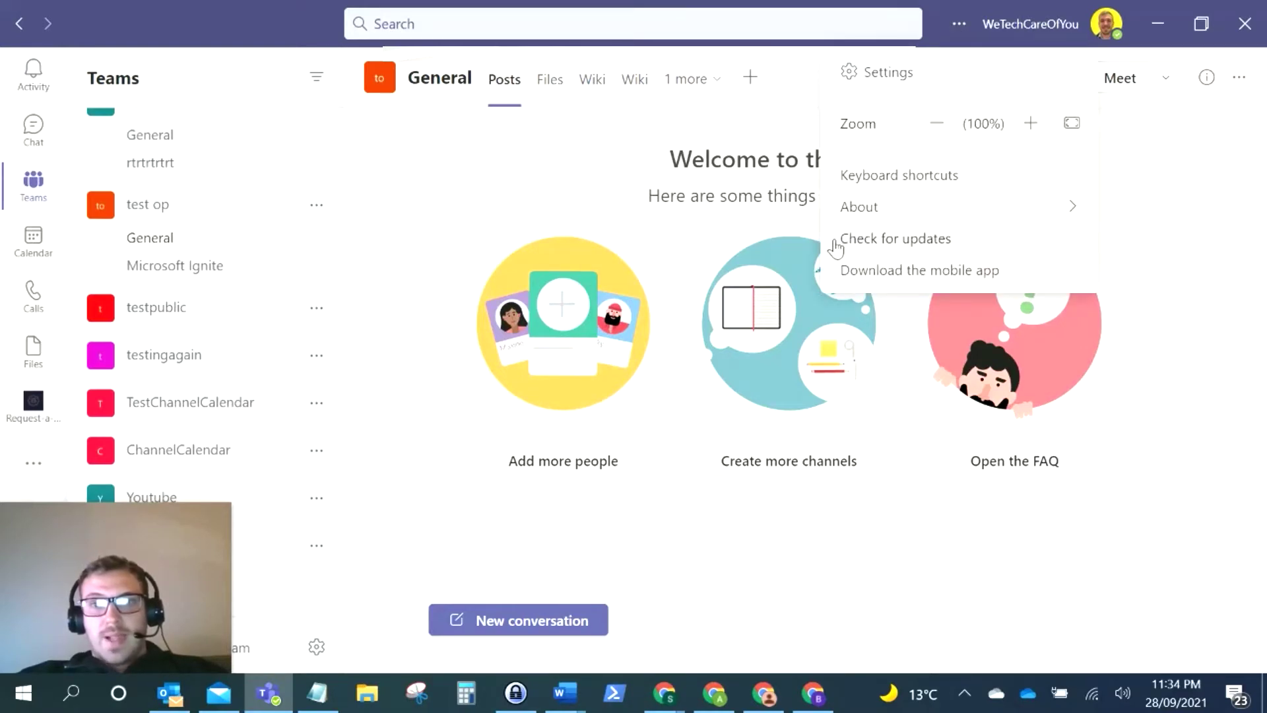
pyautogui.click(864, 86)
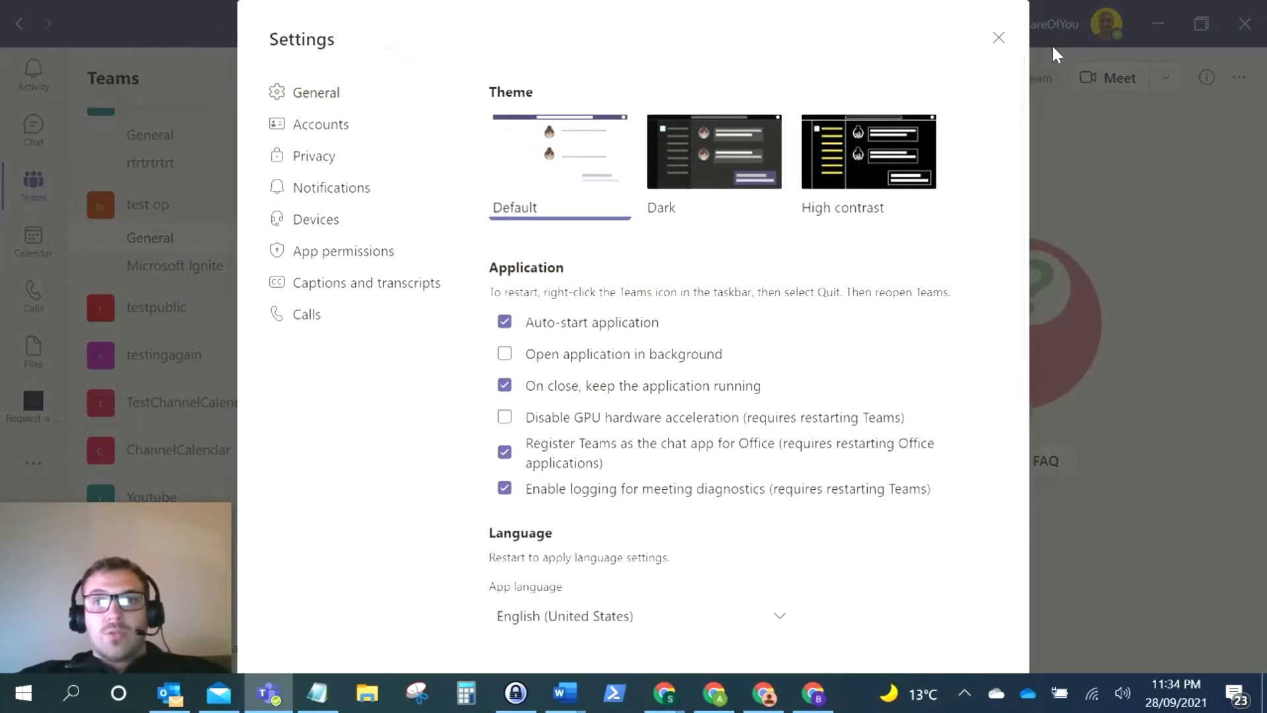
pyautogui.click(1000, 38)
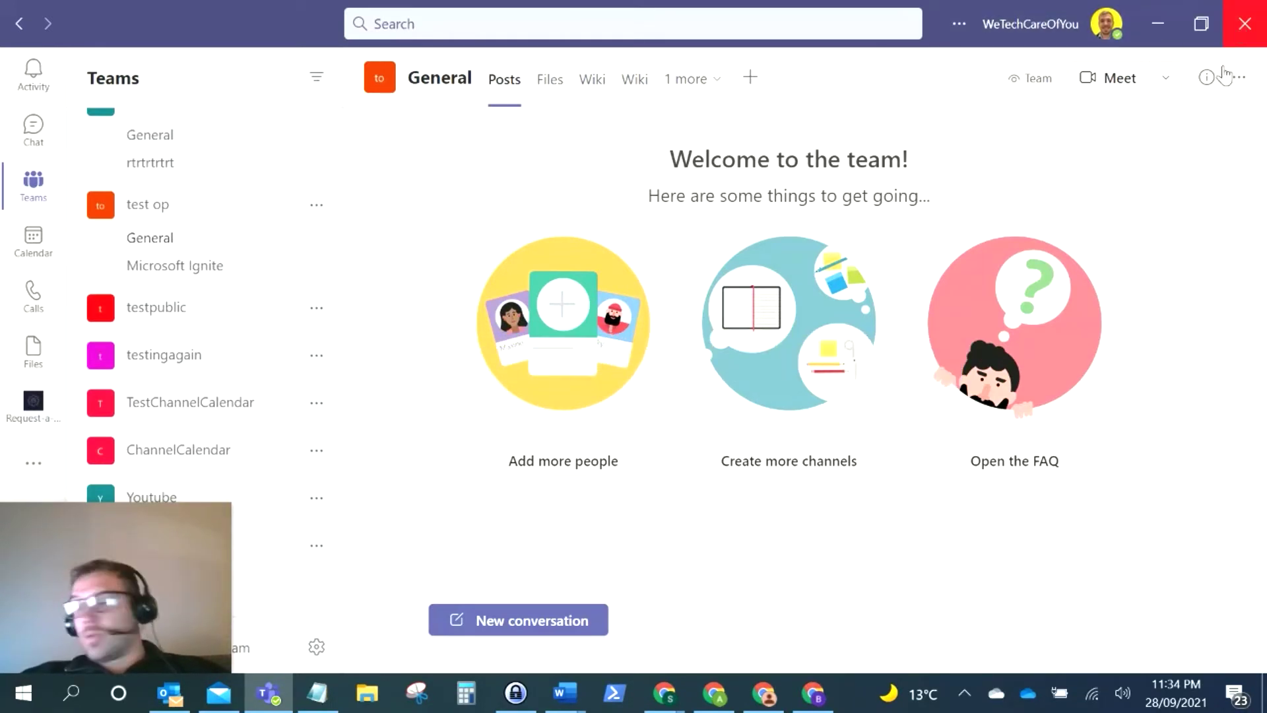
# - Close the Teams window, show the desktop, and quit the Teams process still running in the background
pyautogui.click(1240, 29)
pyautogui.hotkey('alt', 'Tab')
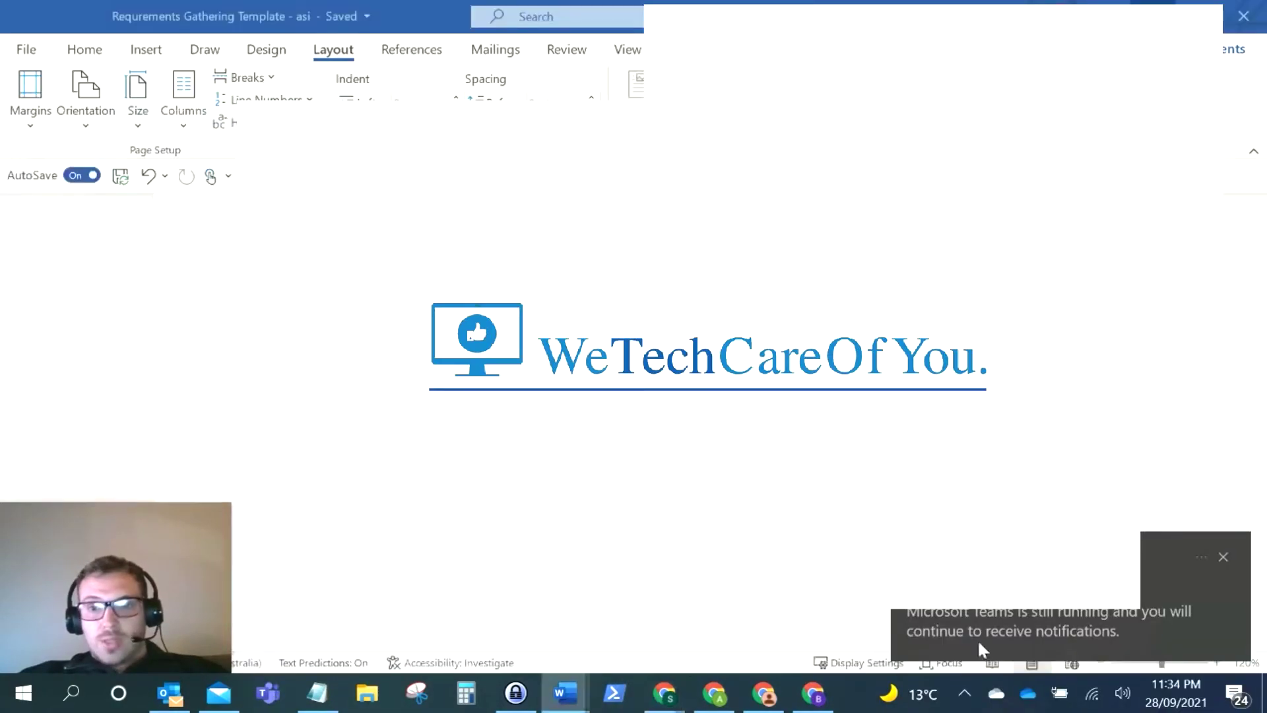
pyautogui.press('super+d')
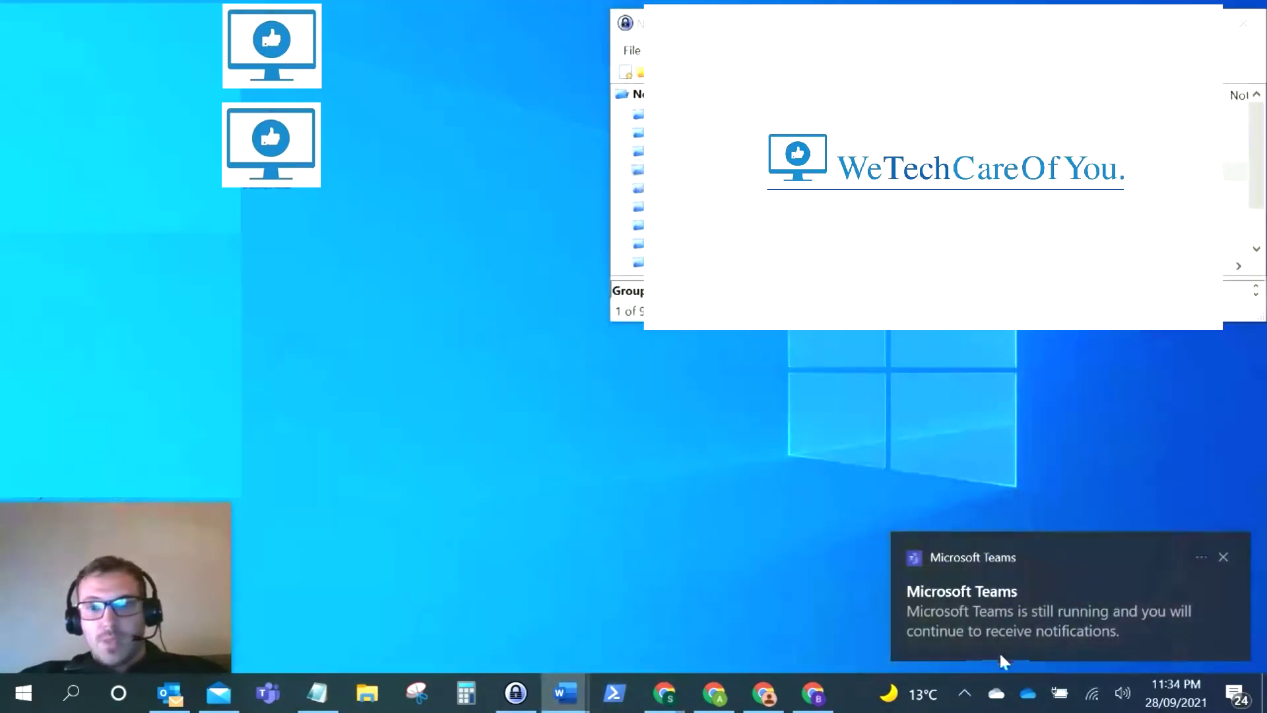
pyautogui.click(1221, 557)
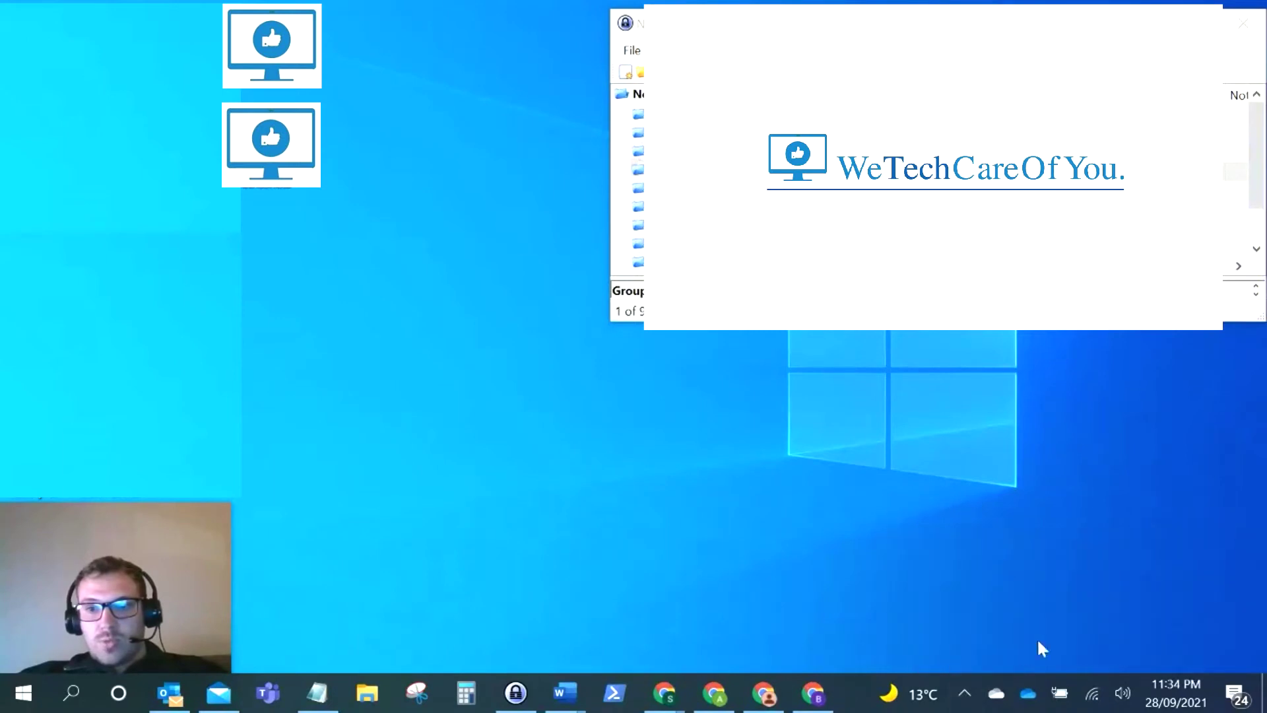
pyautogui.click(964, 693)
pyautogui.rightClick(939, 626)
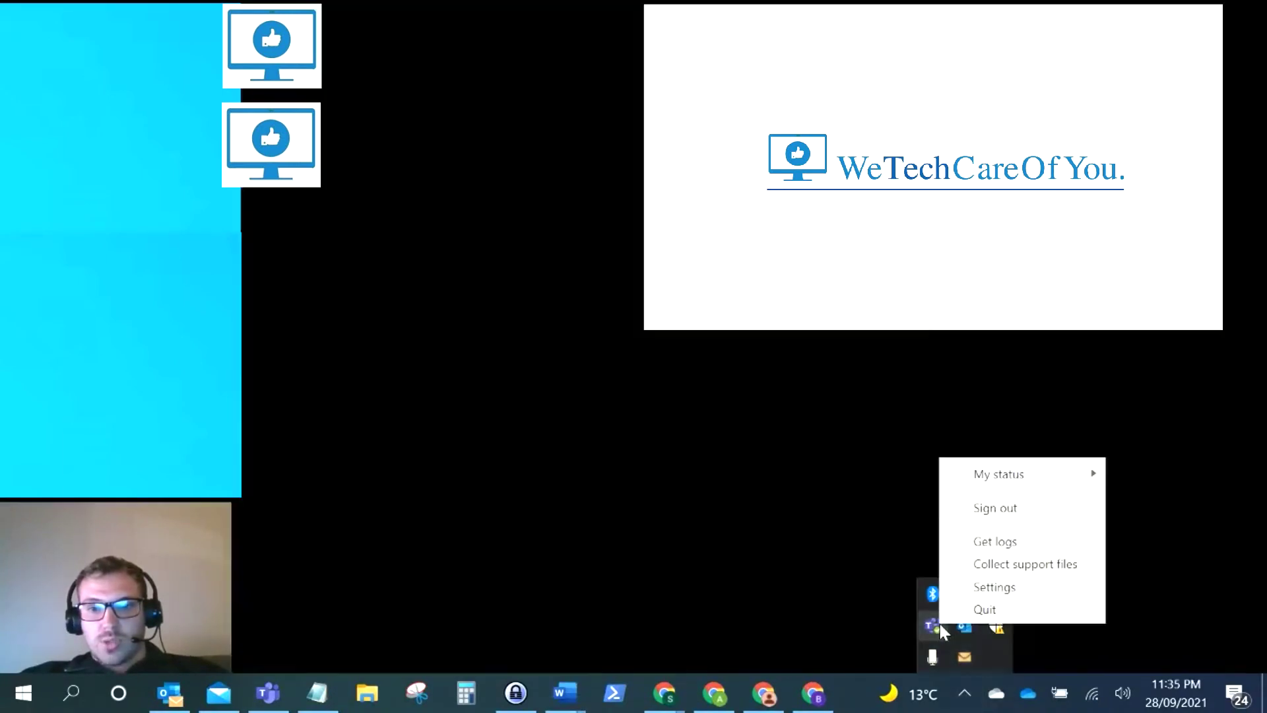
pyautogui.click(981, 605)
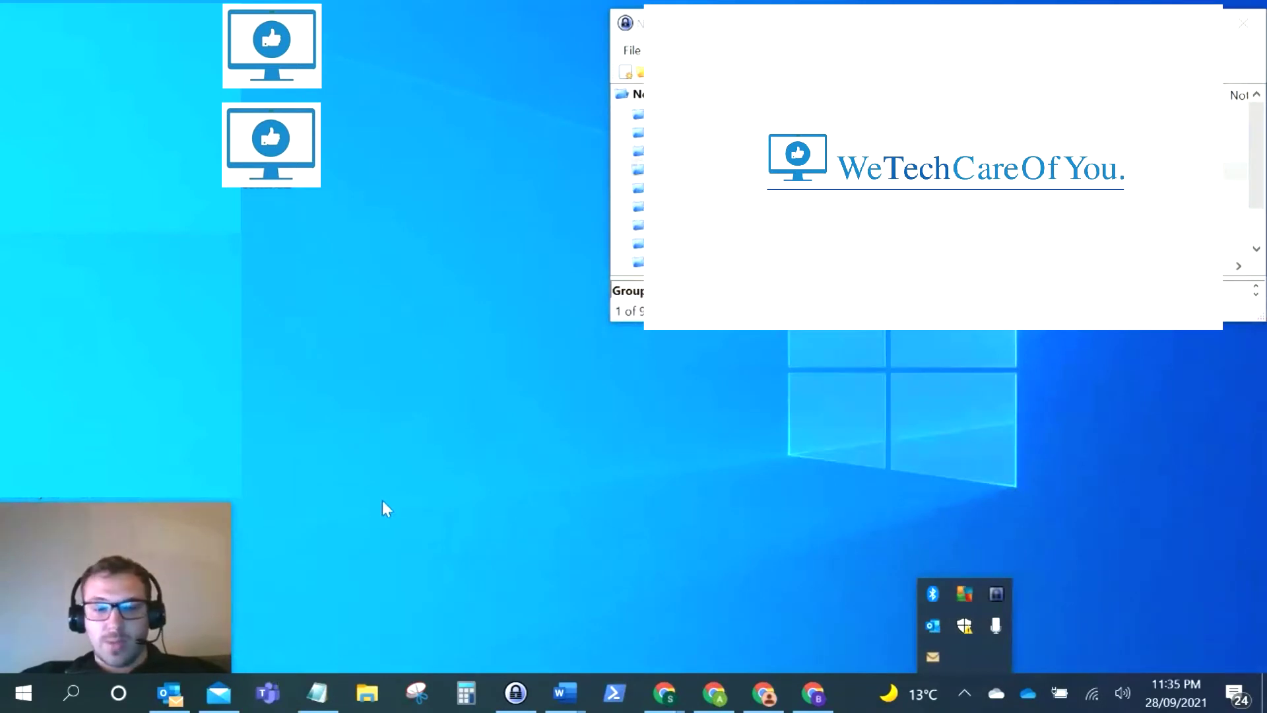
pyautogui.click(496, 465)
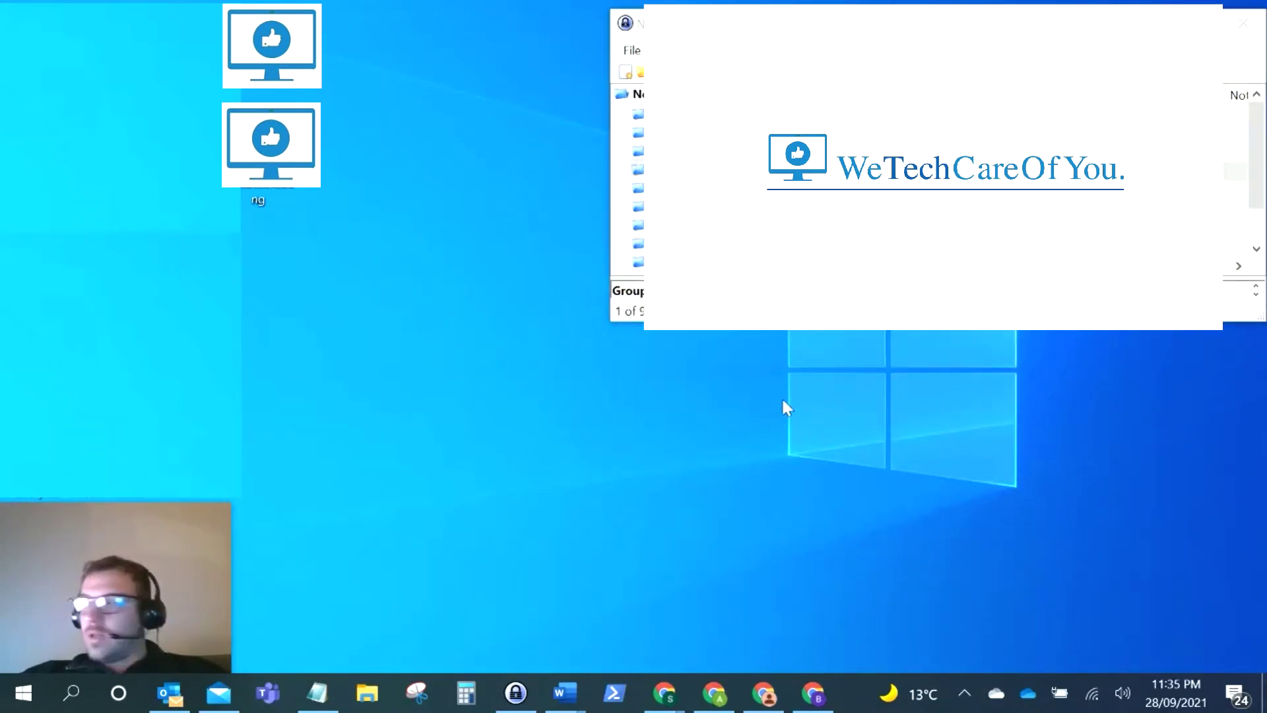
# - Open the Teams cache folder with the Run command %appdata%\Microsoft\Teams
pyautogui.press('super+r')
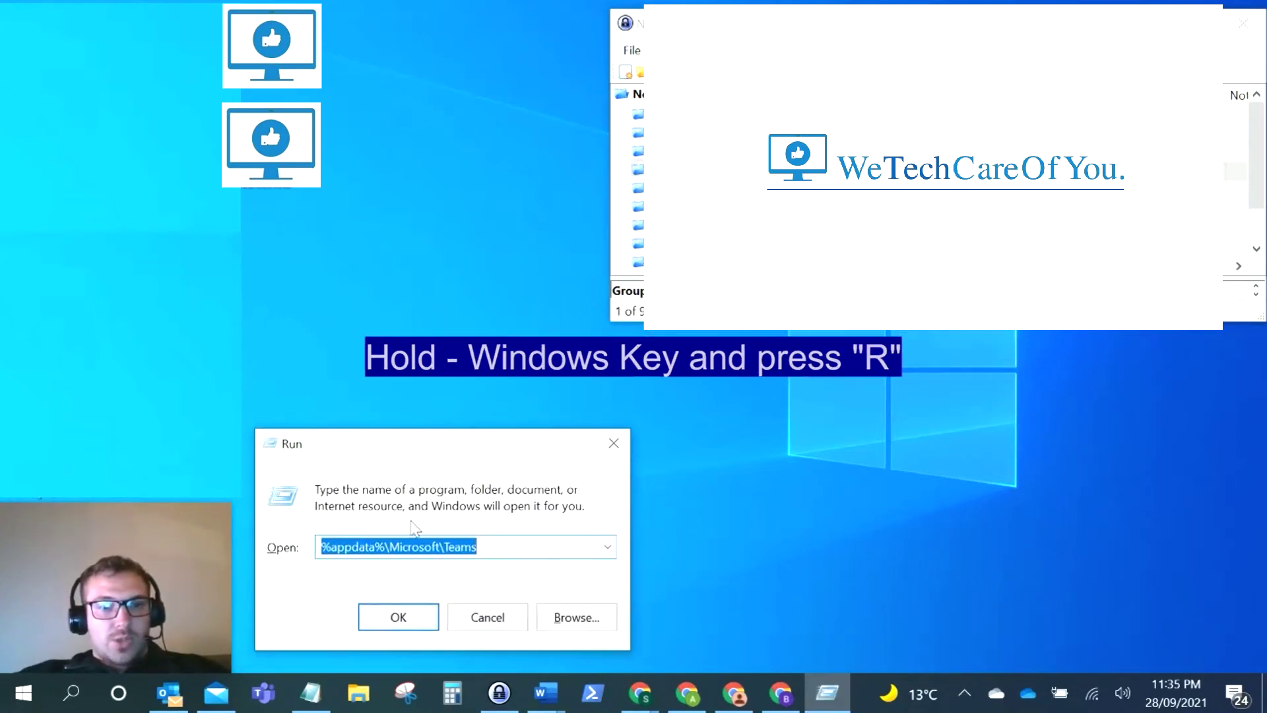
pyautogui.click(336, 547)
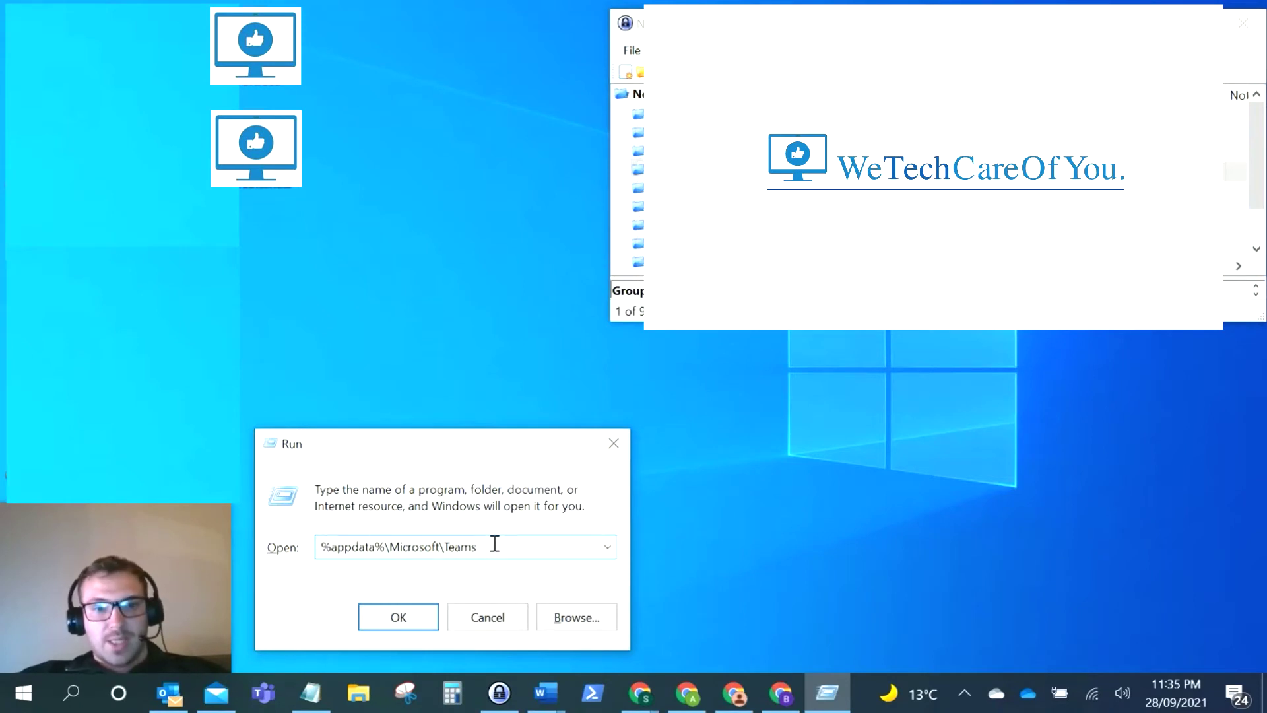
pyautogui.click(399, 618)
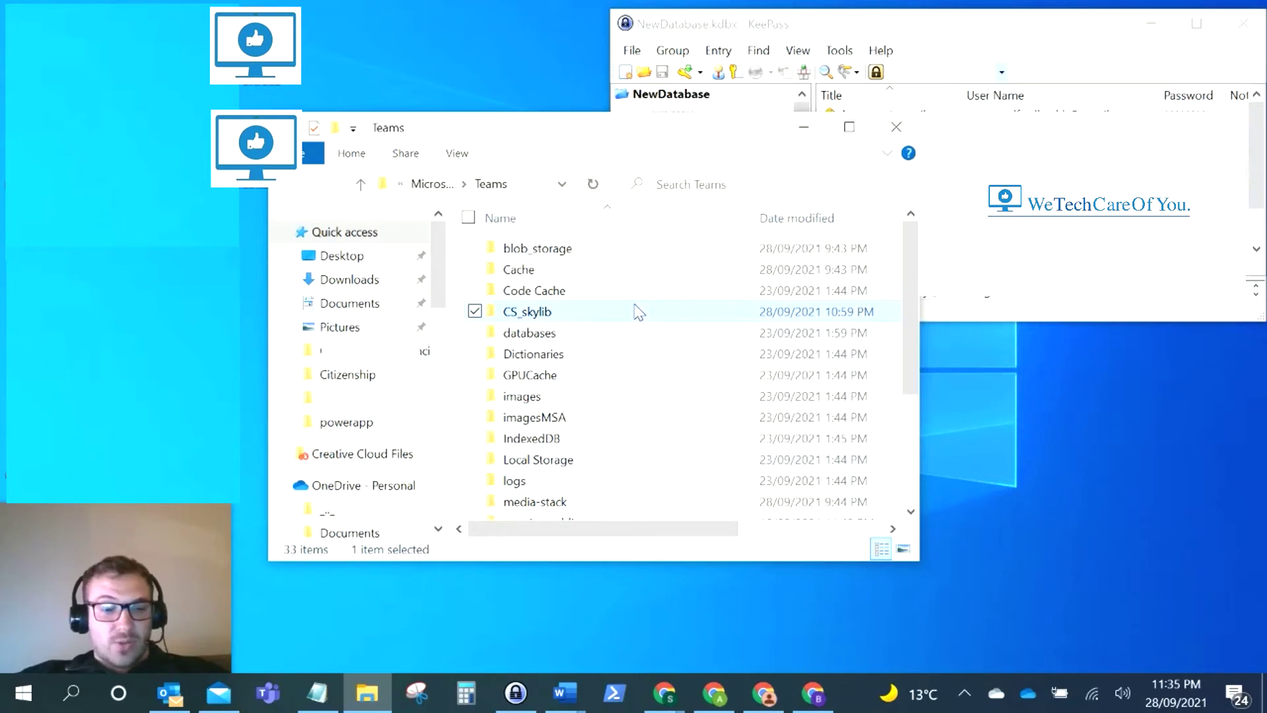
# - Delete all items in the Teams cache folder, skipping the meeting-addin folder that is in use
pyautogui.hotkey('ctrl', 'a')
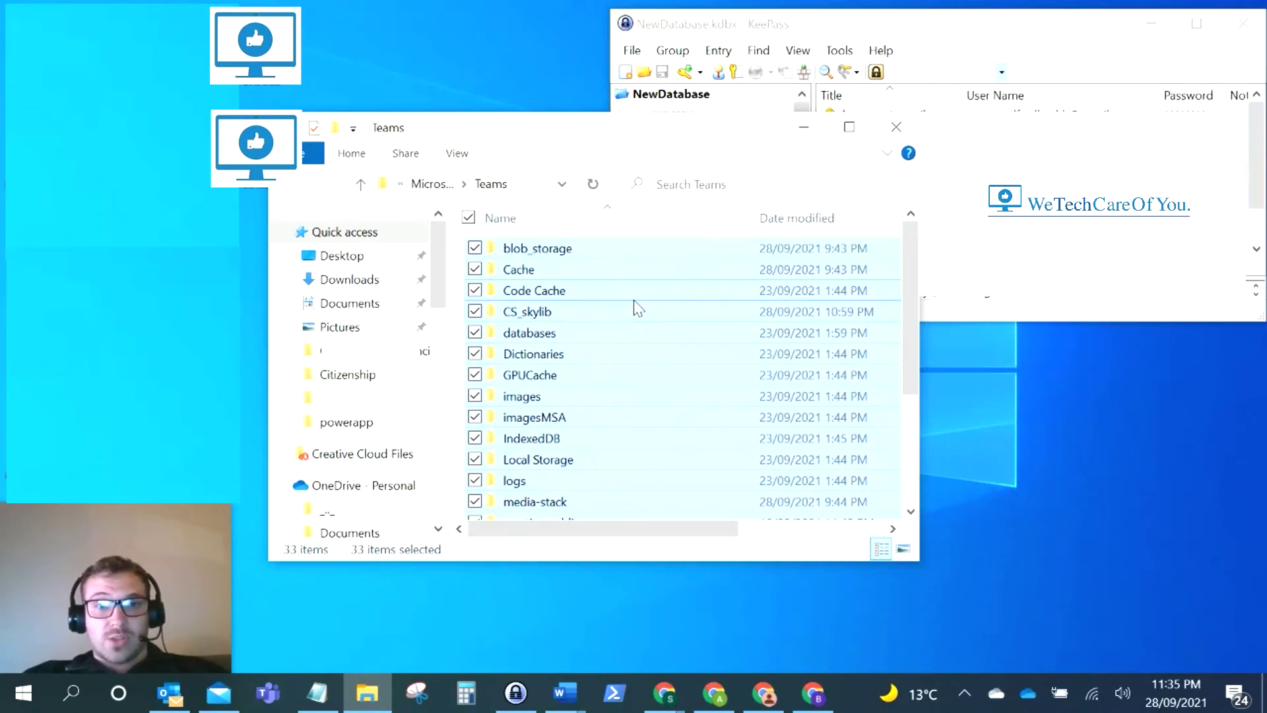
pyautogui.press('Delete')
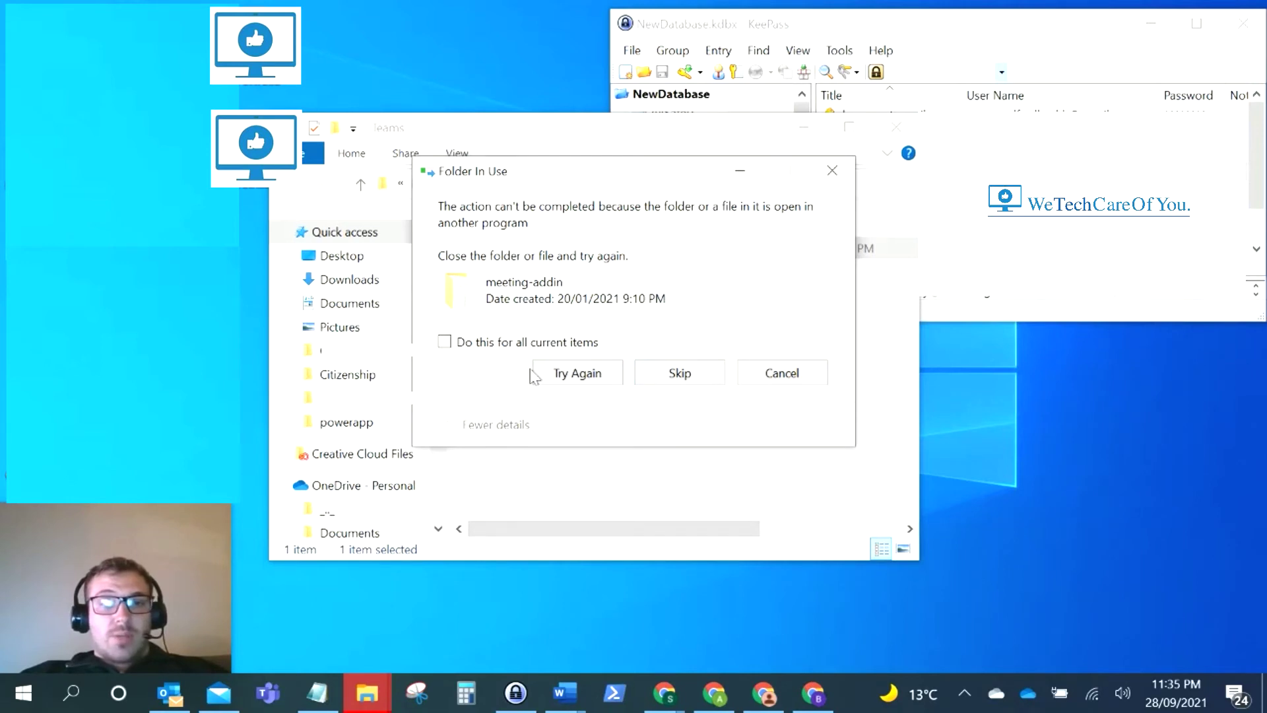
pyautogui.click(668, 373)
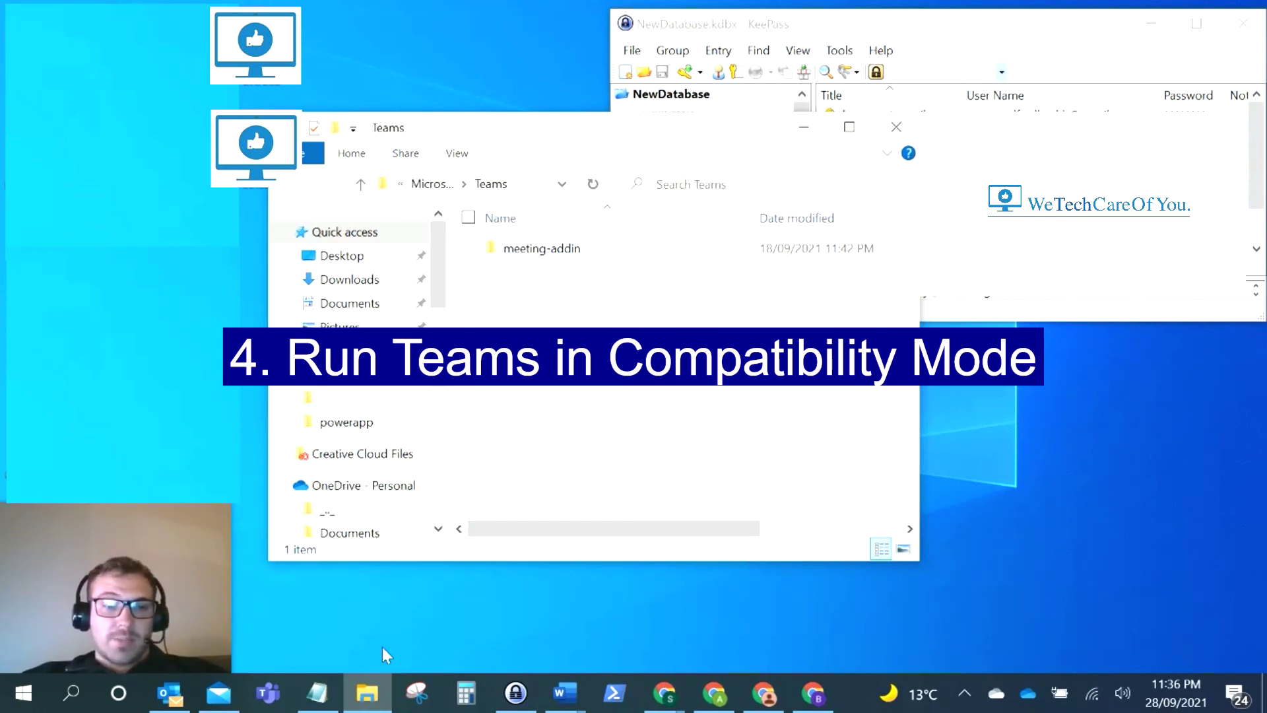
# - Set the pinned Microsoft Teams shortcut to run in compatibility mode for Windows 8, apply it, and close the Teams folder window
pyautogui.click(267, 694)
pyautogui.rightClick(266, 694)
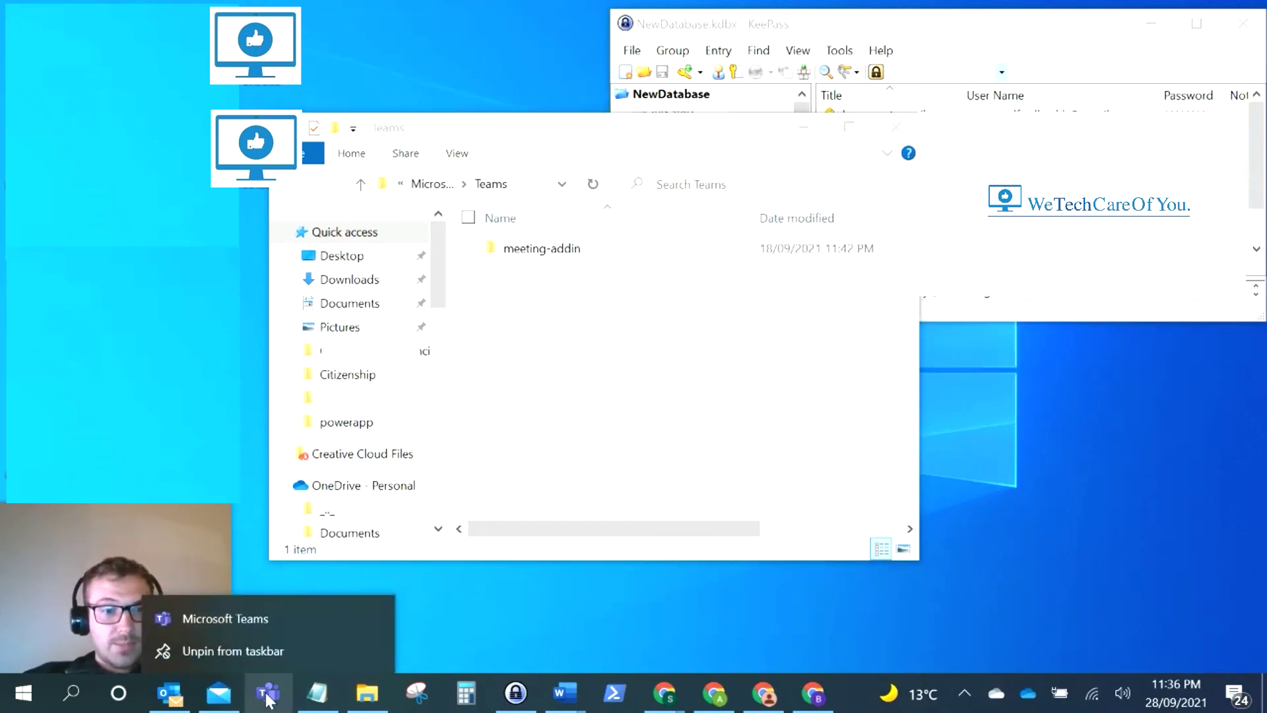
pyautogui.rightClick(265, 620)
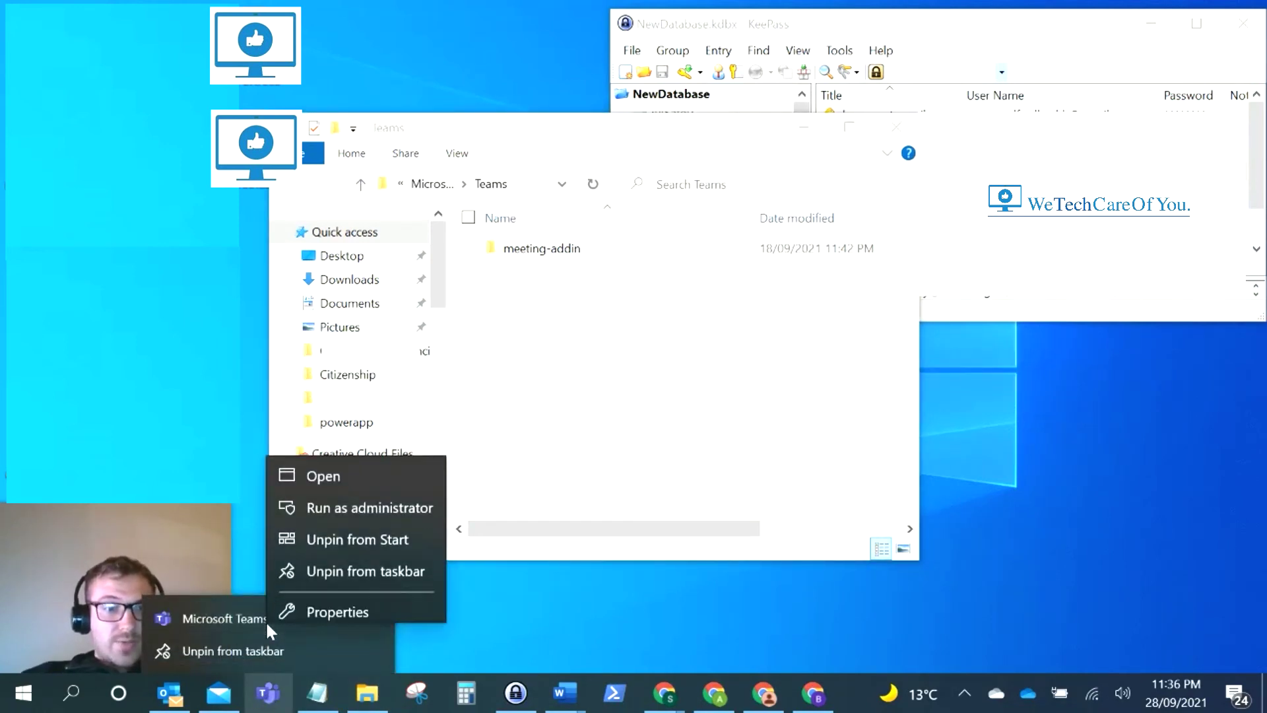
pyautogui.click(330, 602)
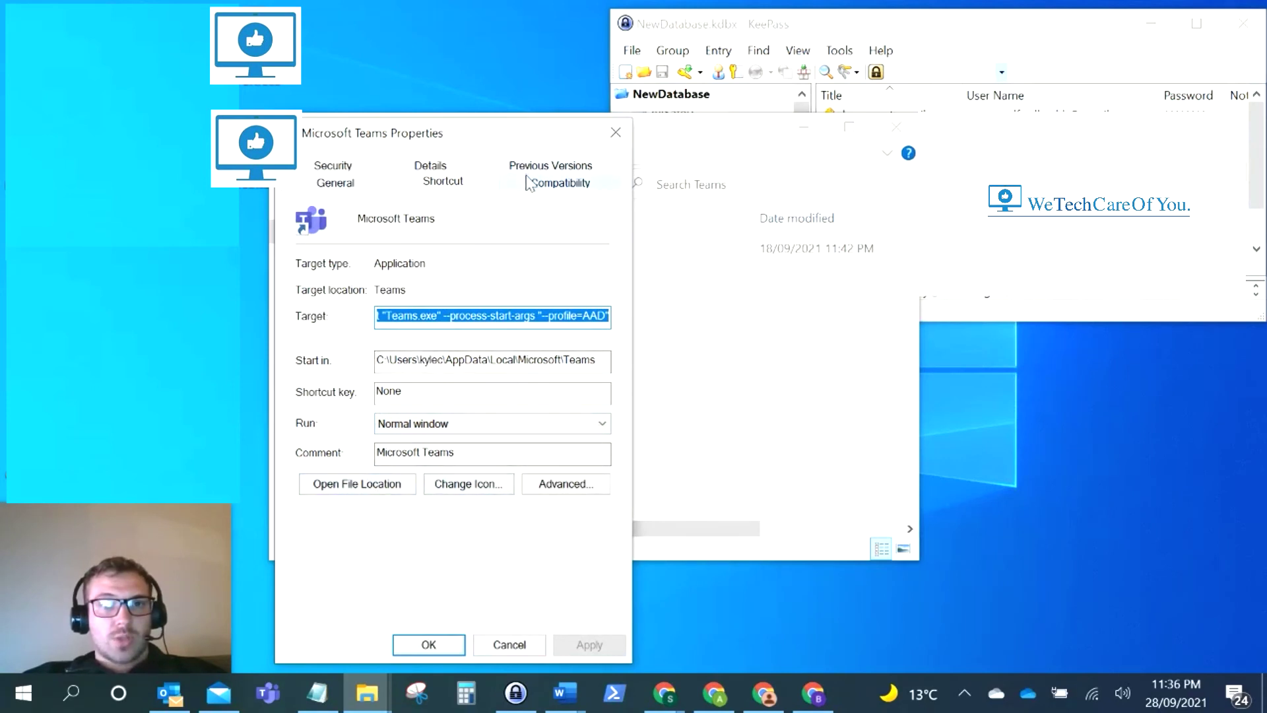
pyautogui.click(547, 181)
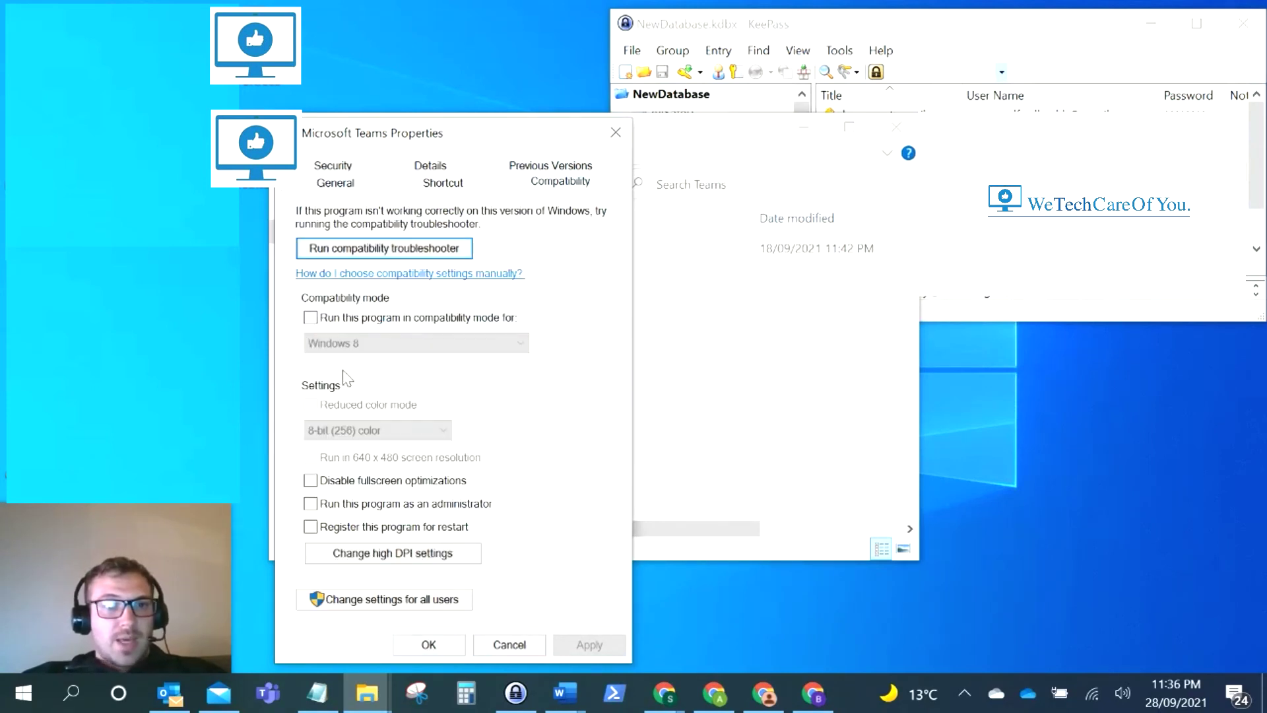
pyautogui.click(310, 317)
pyautogui.click(402, 343)
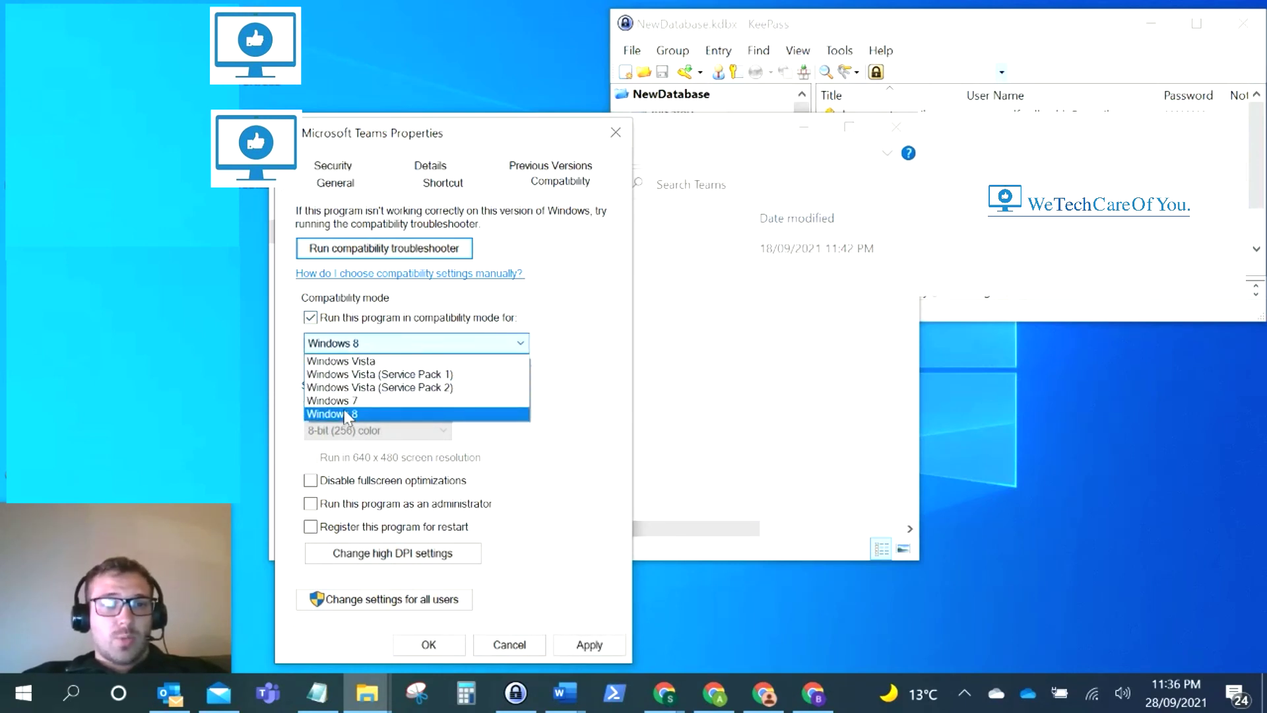
pyautogui.click(346, 414)
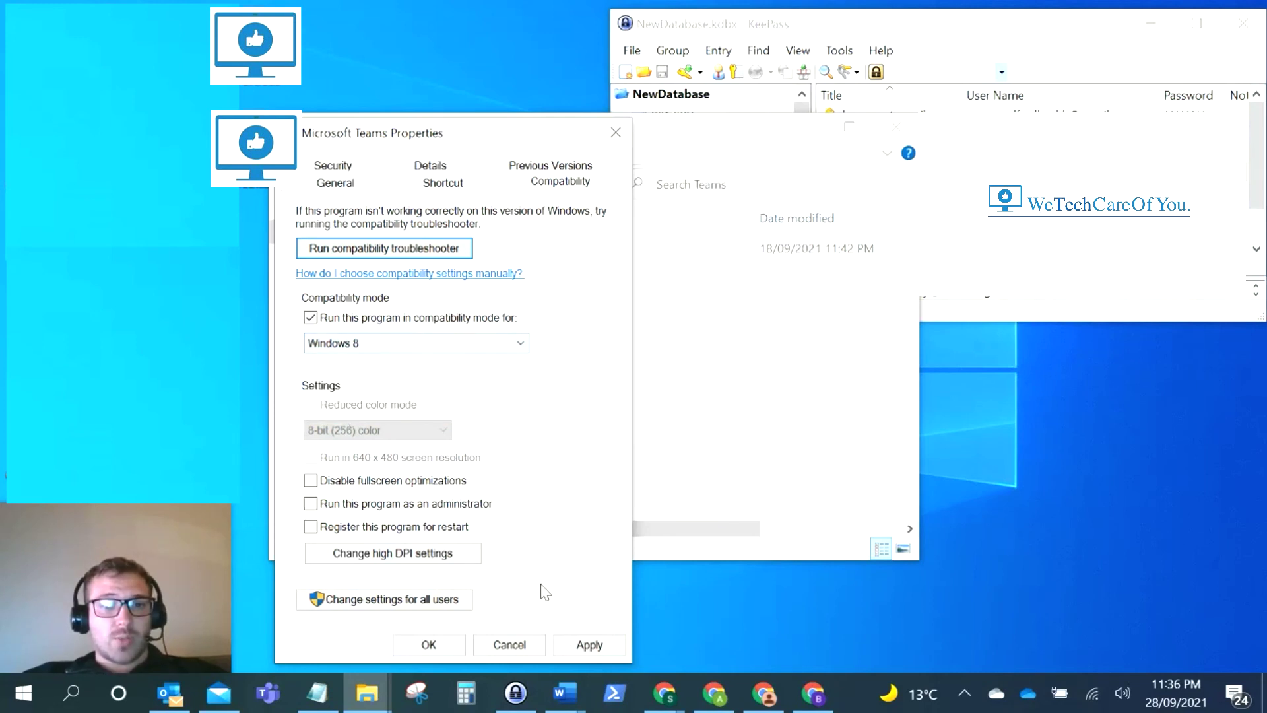
pyautogui.click(574, 649)
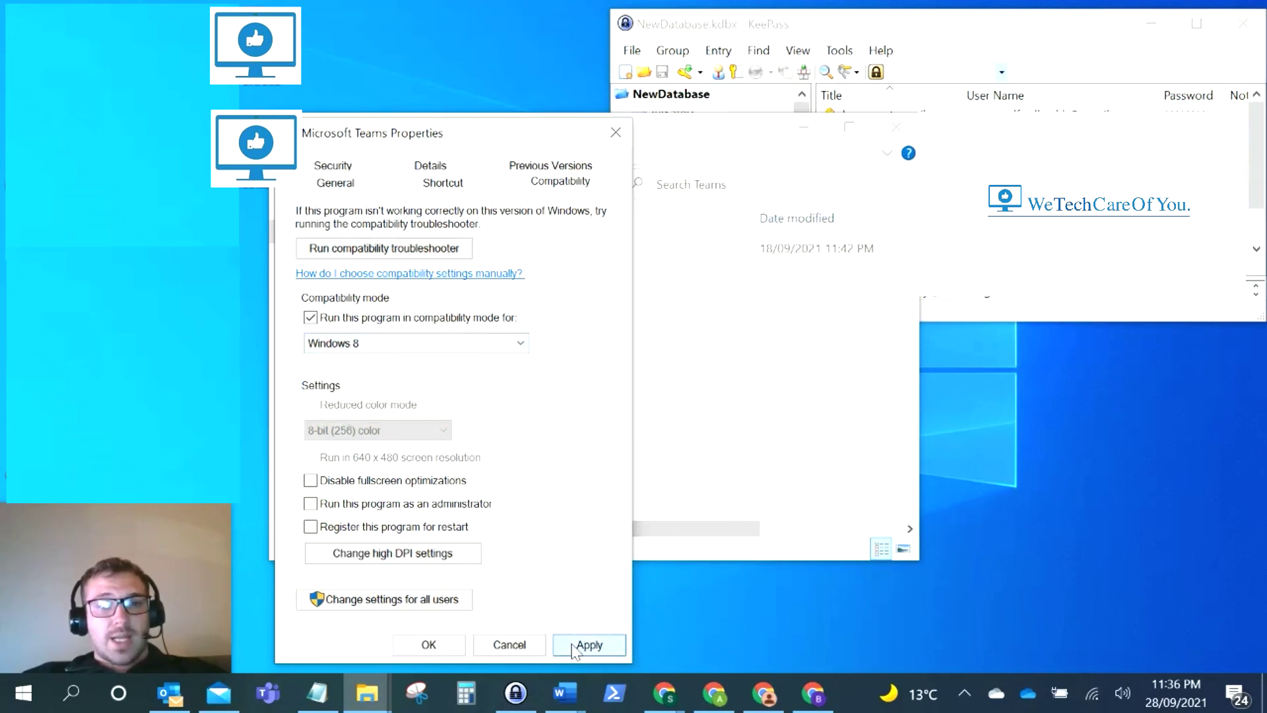
pyautogui.click(426, 644)
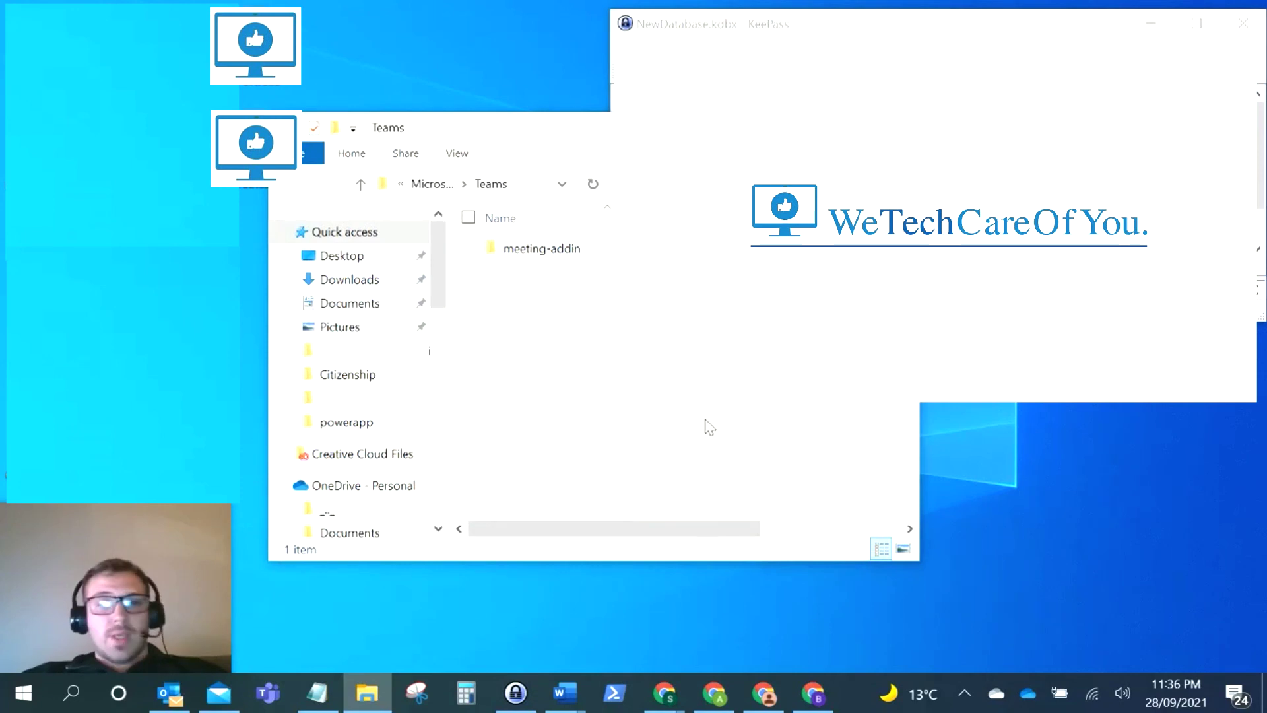
pyautogui.hotkey('alt', 'F4')
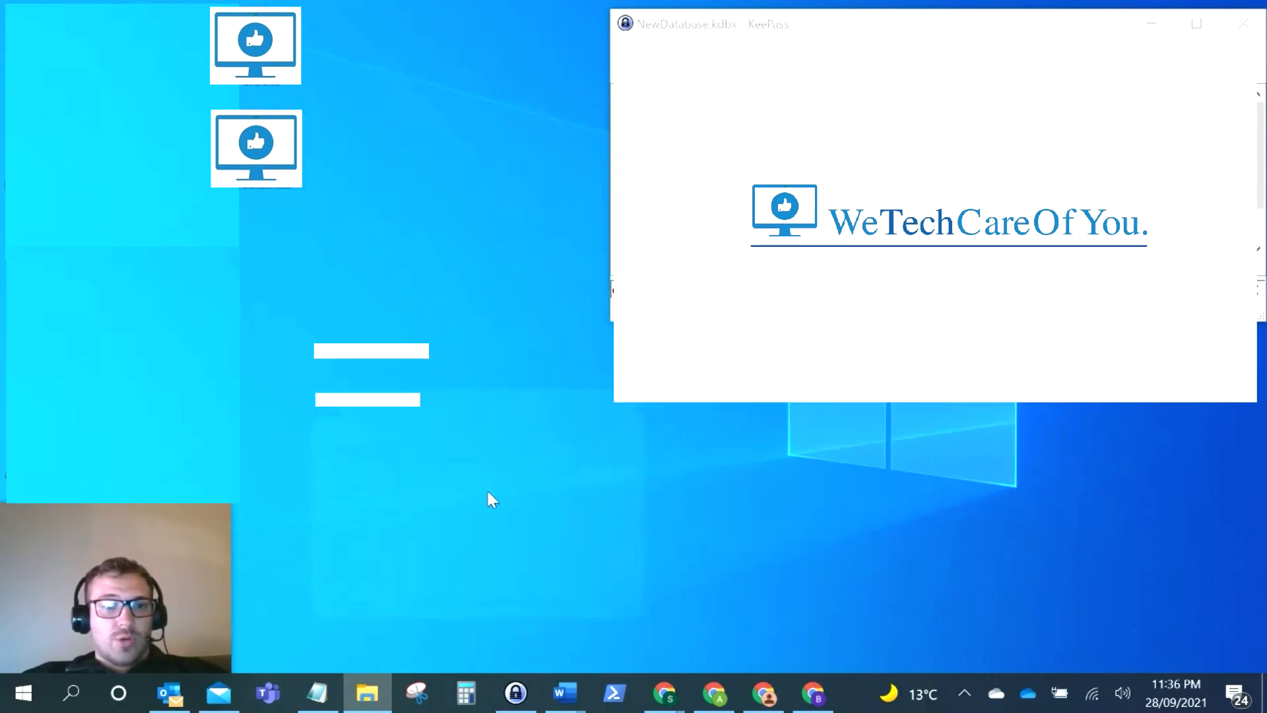